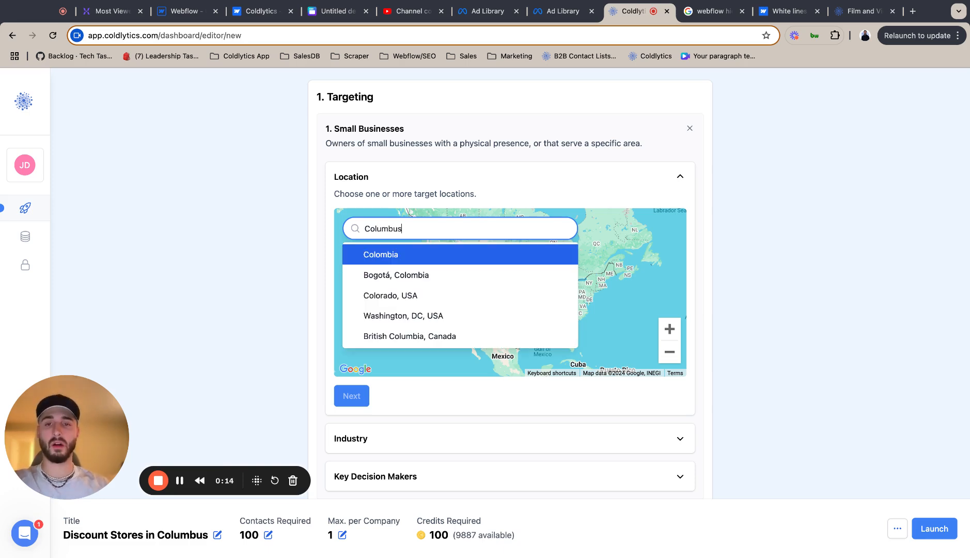
Step: Add Columbus, OH, USA as the target location with a 25-mile radius and continue to the industry settings
left_click(459, 257)
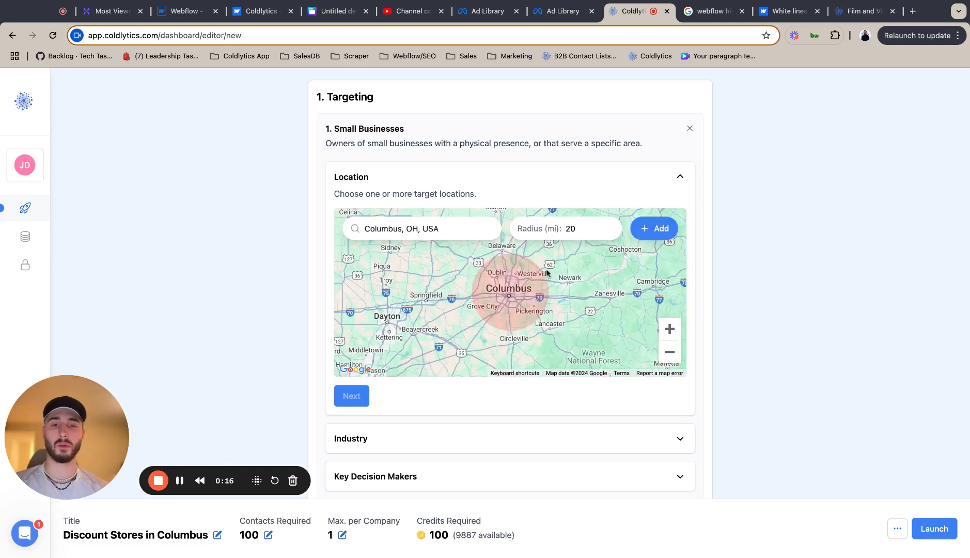
left_click(609, 227)
left_click(609, 227)
left_click(609, 227)
left_click(609, 228)
left_click(609, 227)
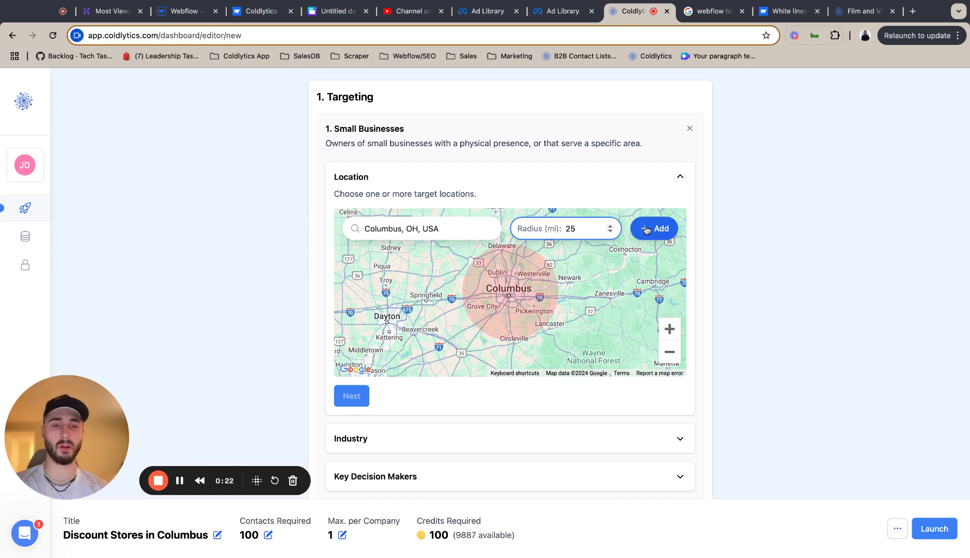
left_click(675, 233)
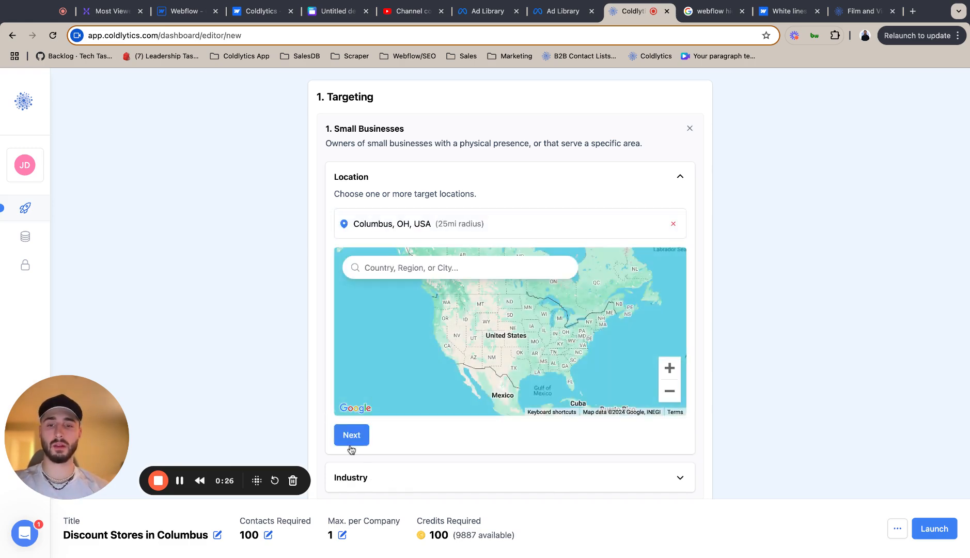
left_click(353, 441)
Step: Add "Discount Stores" as the industry search term and continue to the key decision makers
type("Discount Stores")
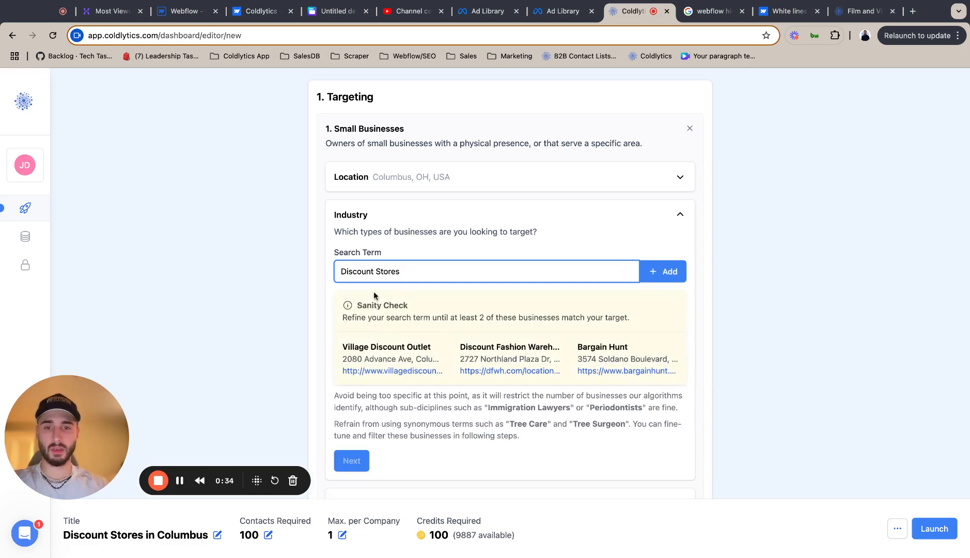
scroll(594, 340, "down", 3)
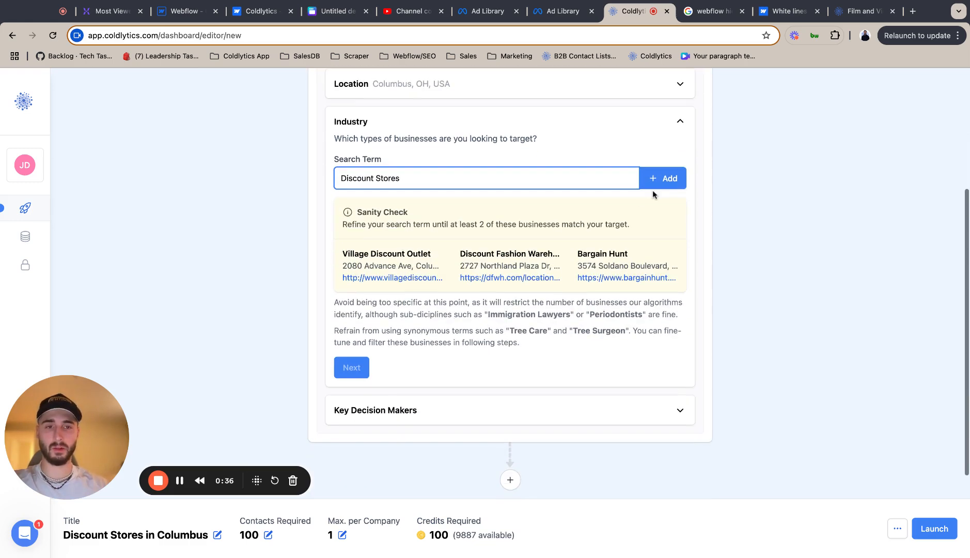
left_click(655, 182)
left_click(352, 334)
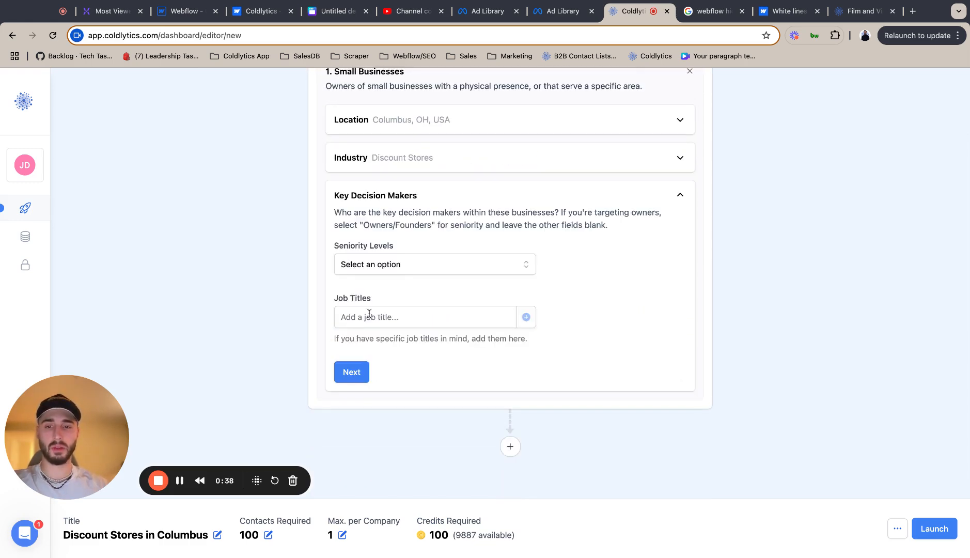
Step: Set the decision makers' seniority levels to Owners/Founders and Directors & Executives, and finish the targeting section
left_click(440, 261)
left_click(428, 286)
left_click(427, 287)
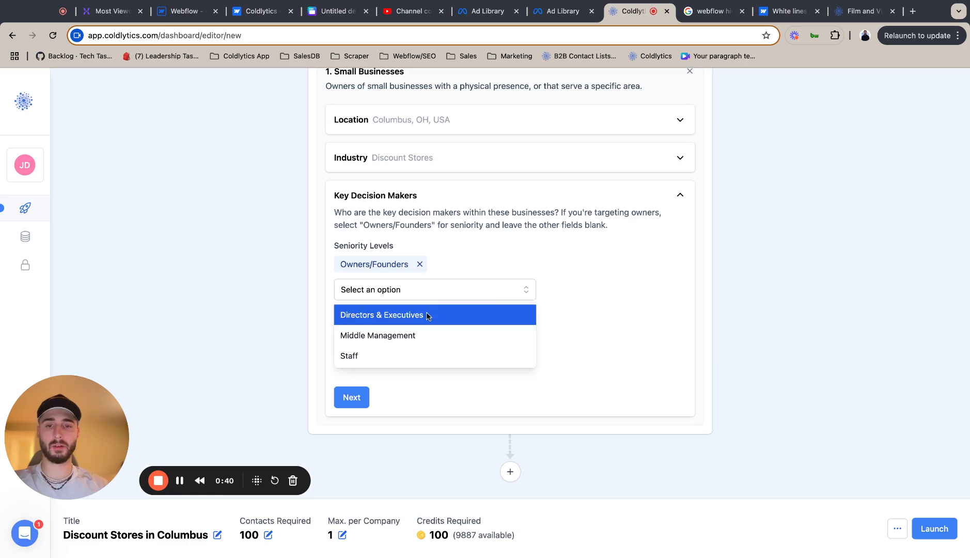
left_click(426, 314)
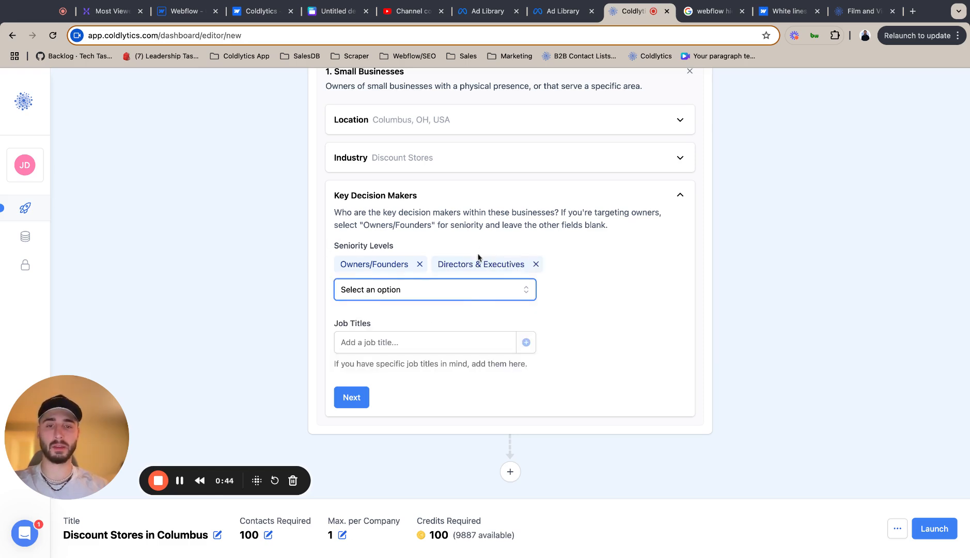
left_click(349, 396)
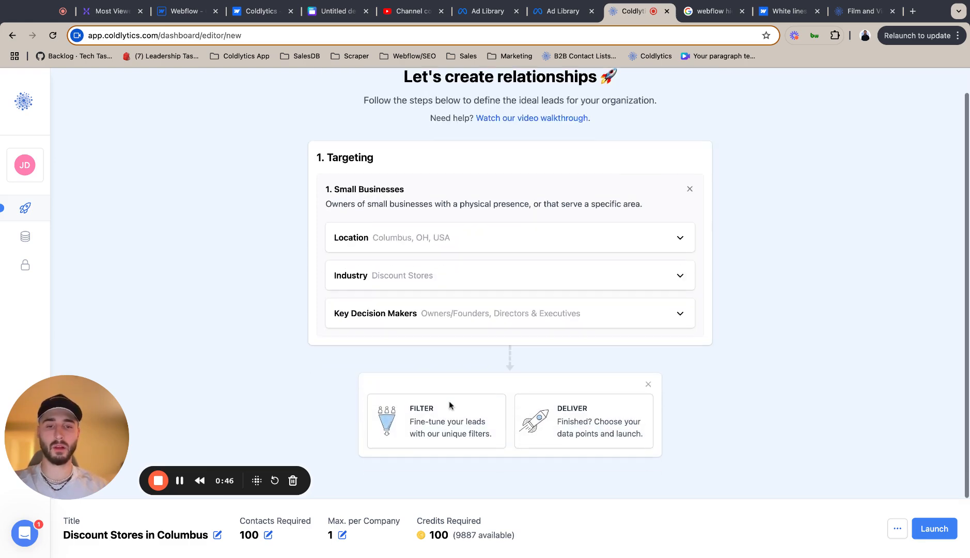
Step: Add a Google Reviews filter from the firmographic filters
left_click(419, 421)
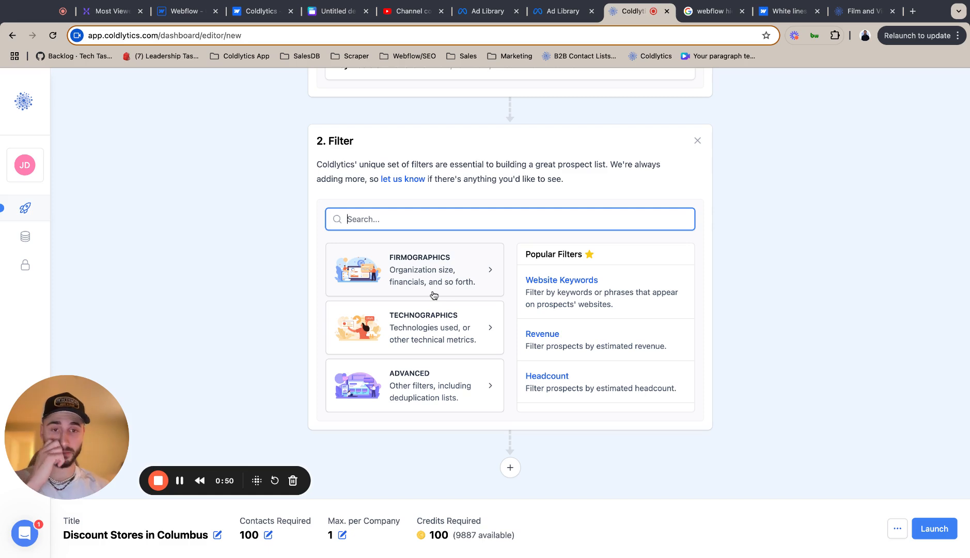
left_click(442, 287)
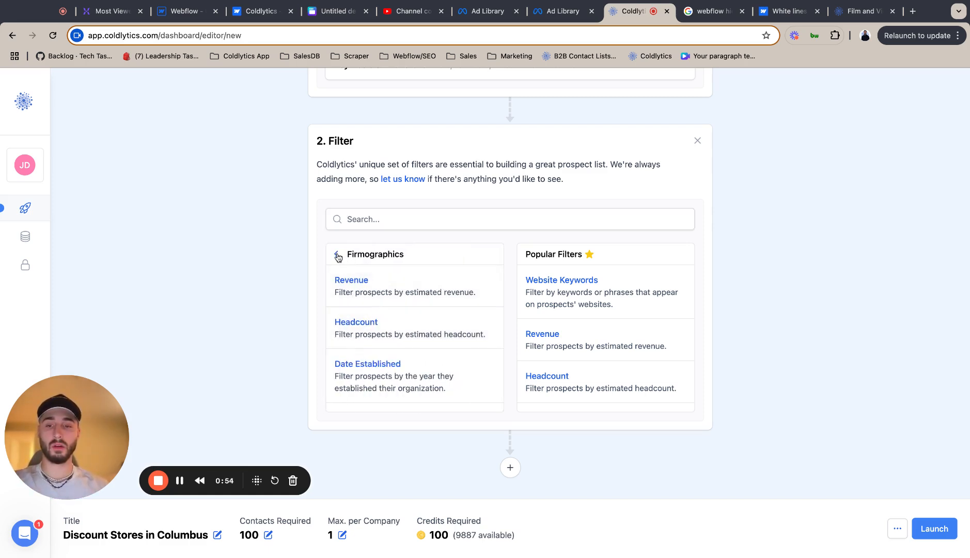
left_click(338, 255)
left_click(383, 266)
scroll(374, 331, "down", 3)
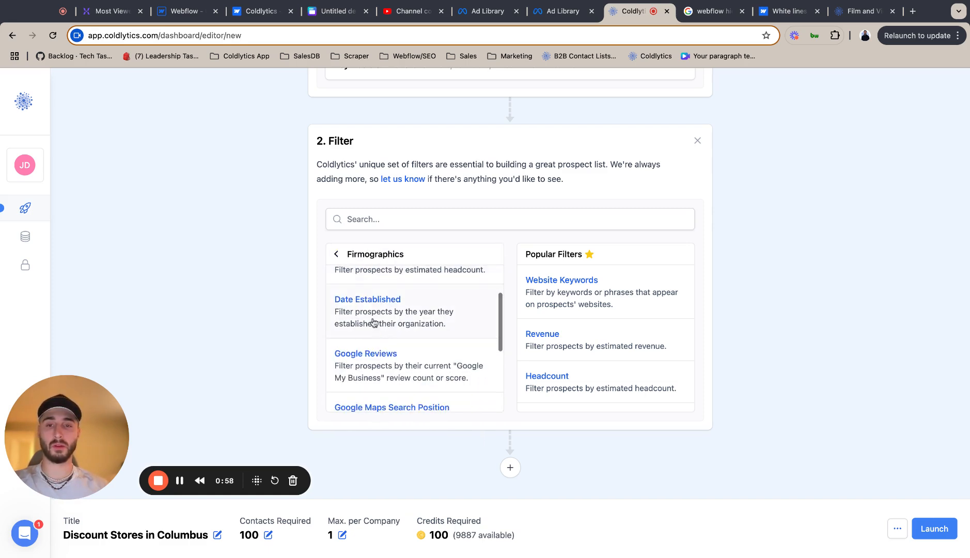
left_click(336, 253)
left_click(380, 281)
scroll(403, 341, "down", 5)
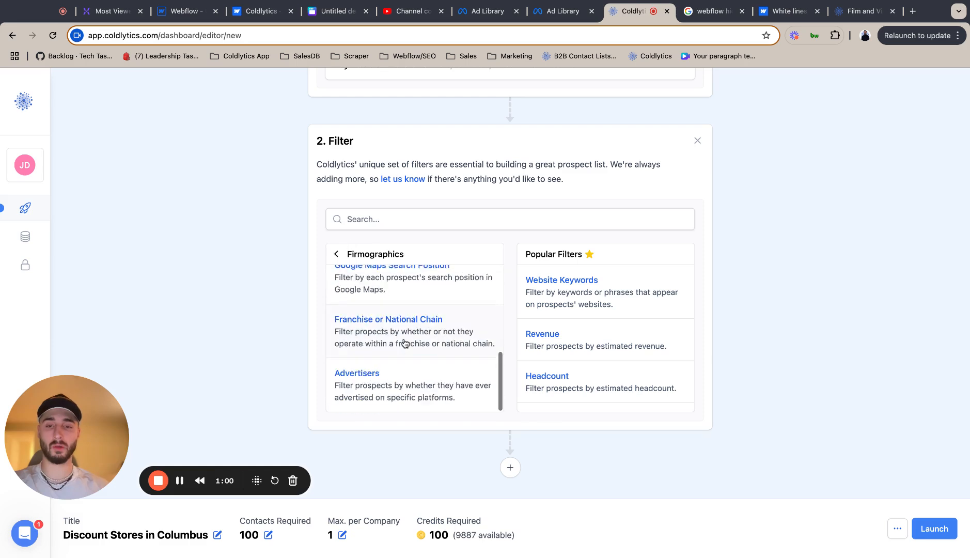
scroll(405, 343, "up", 4)
left_click(411, 315)
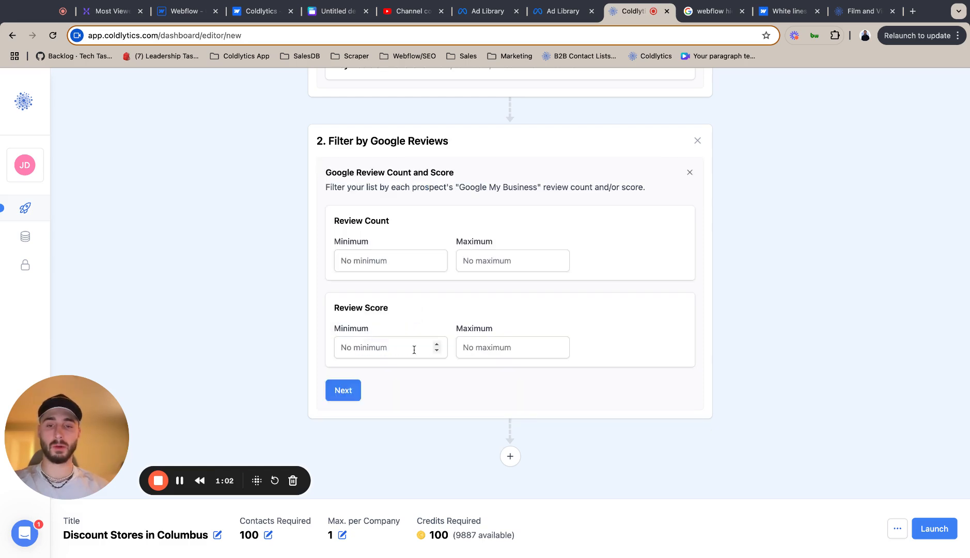
Step: Limit the Google review score to a minimum of 3 and a maximum of 5, and save the filter
left_click(408, 349)
type("3")
left_click(486, 347)
type("5")
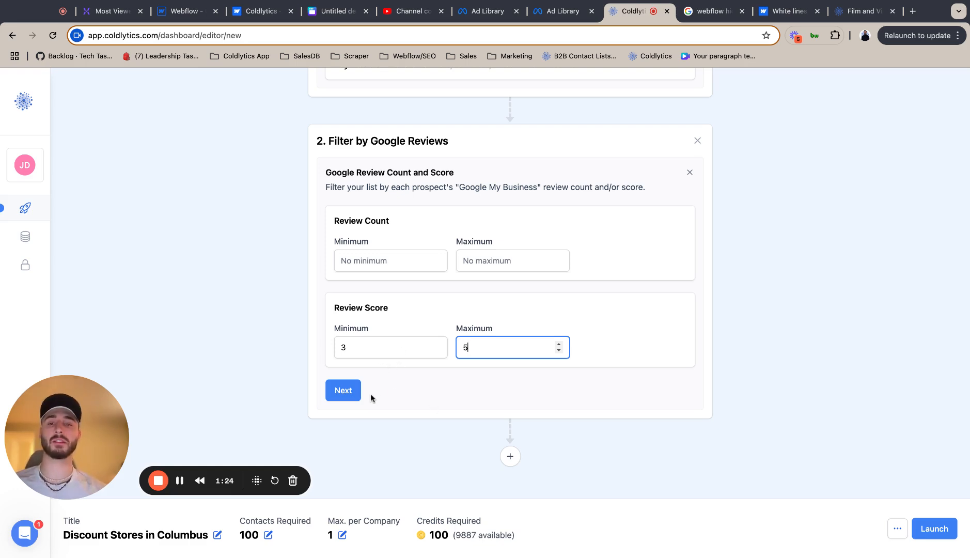
left_click(341, 392)
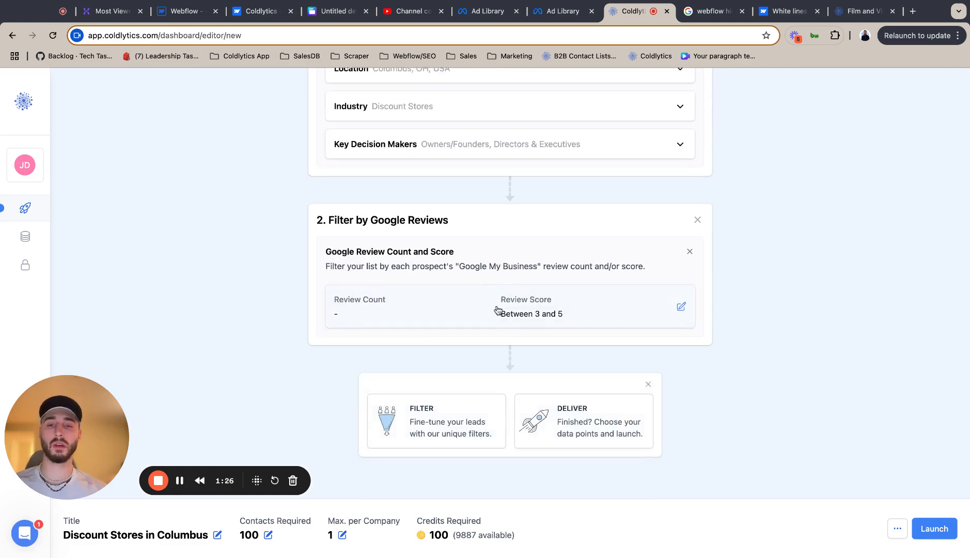
Step: Add a Franchise or National Chain filter with company status set to Exclude Franchises and National Chains
left_click(438, 413)
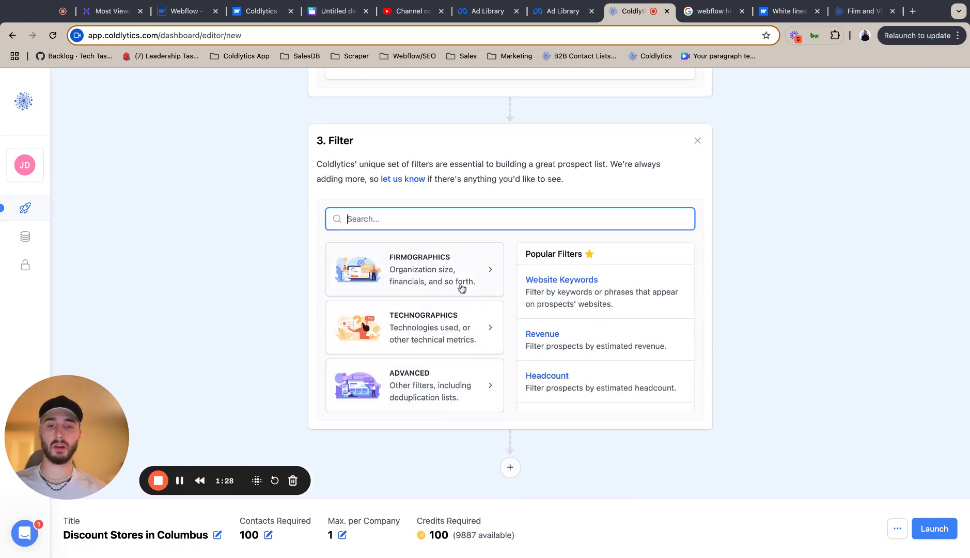
left_click(443, 312)
left_click(337, 253)
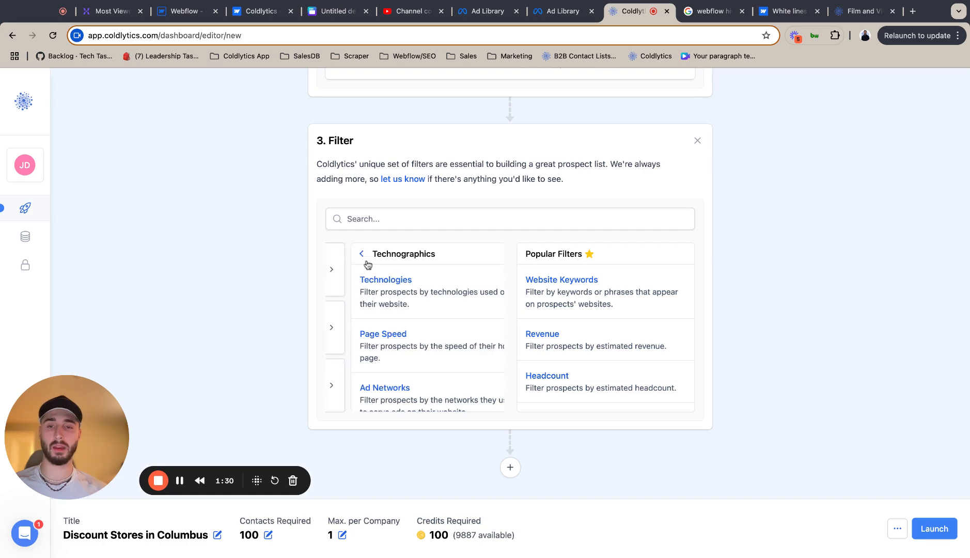
left_click(400, 281)
scroll(413, 321, "down", 8)
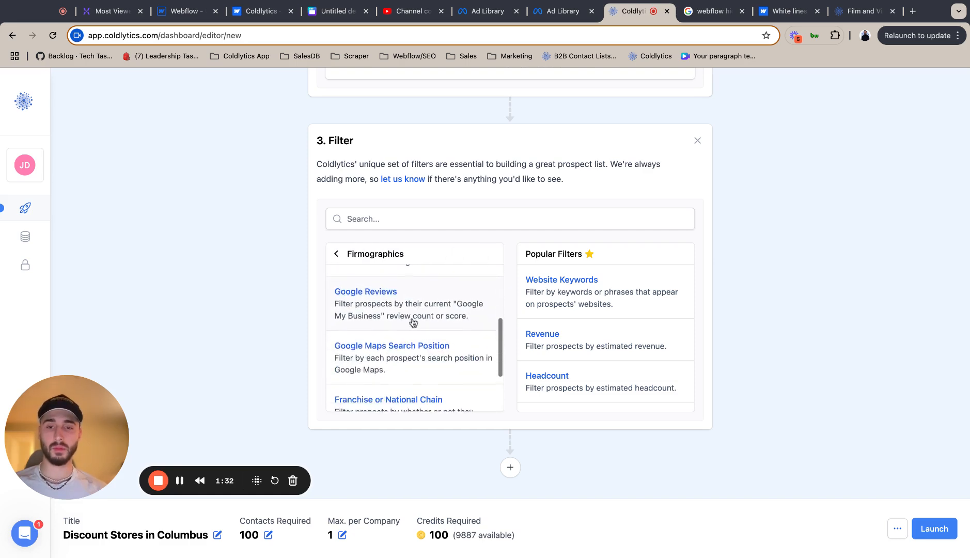
left_click(414, 323)
left_click(394, 346)
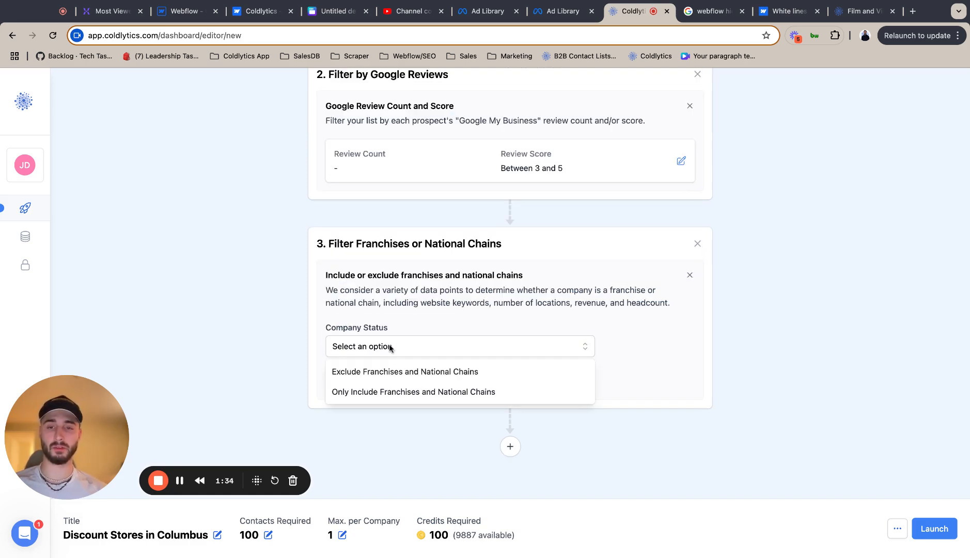
left_click(396, 378)
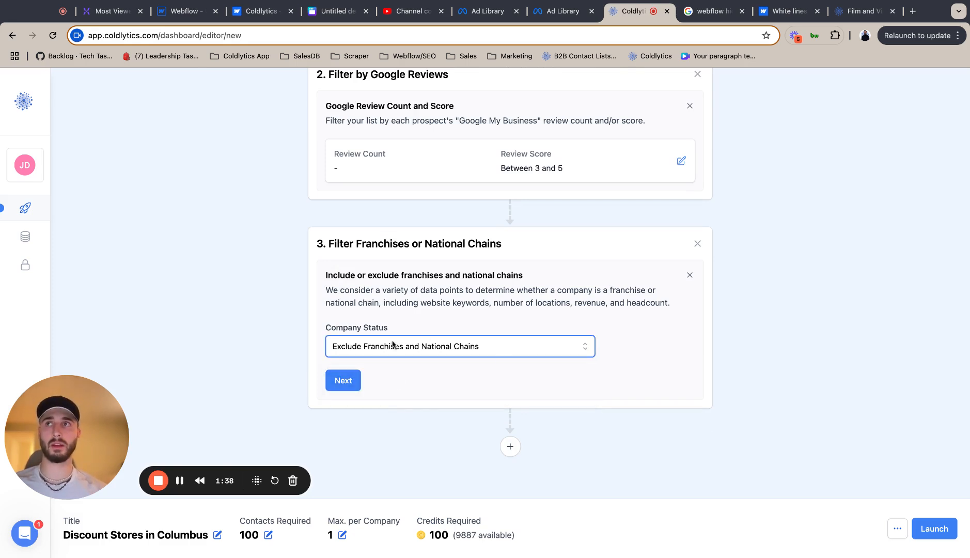
left_click(343, 380)
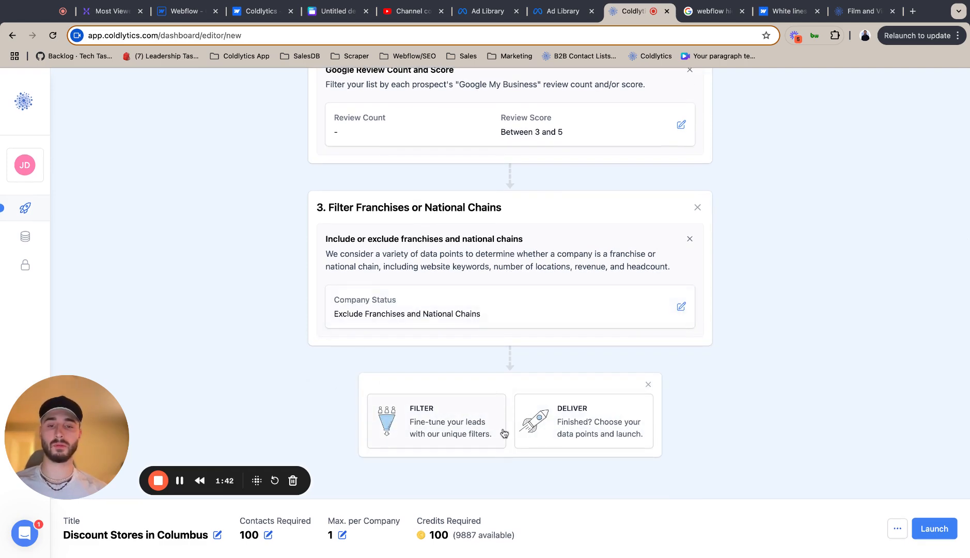
Step: Add the delivery section and include Phone Number, Google Review Count, Google Review Score, GMB Profile and GMB Claimed as data points
left_click(636, 396)
left_click(672, 326)
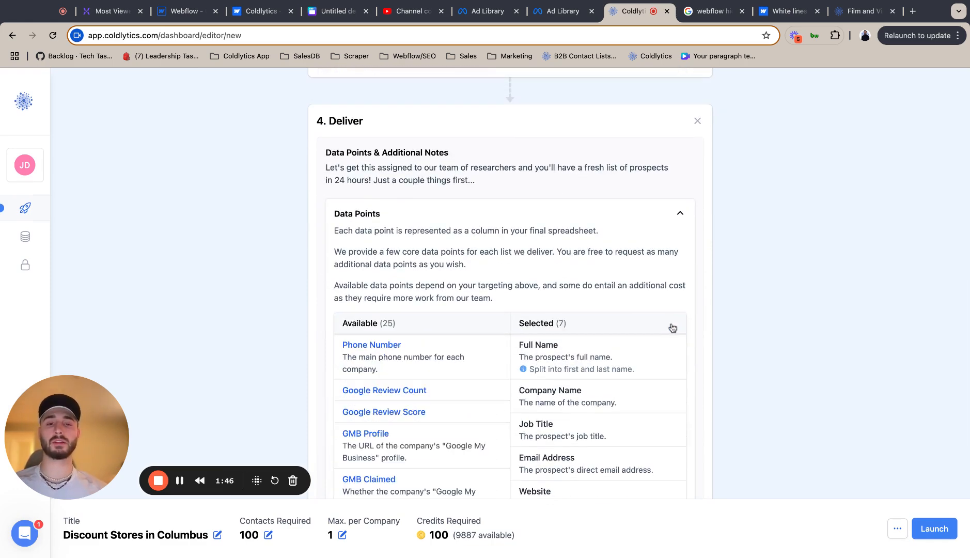
scroll(481, 262, "down", 3)
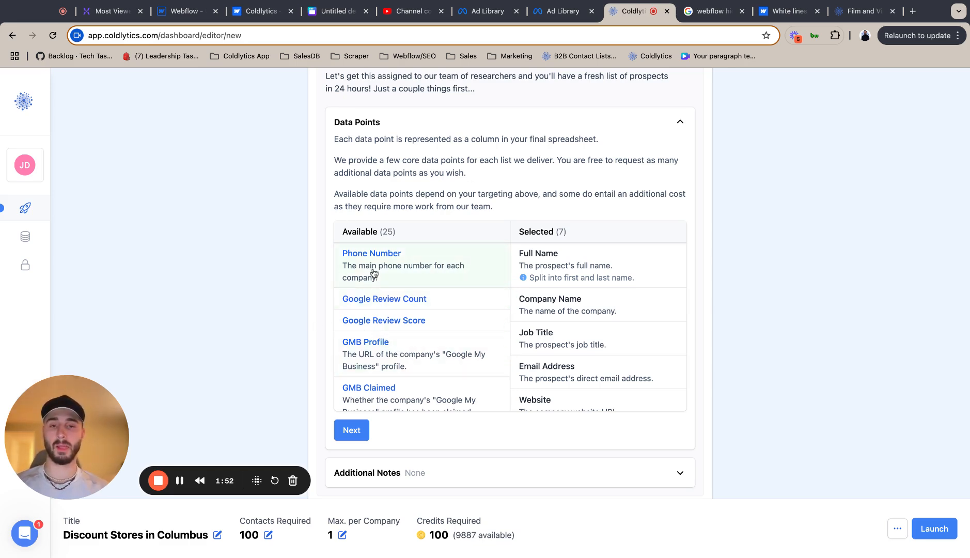
left_click(408, 258)
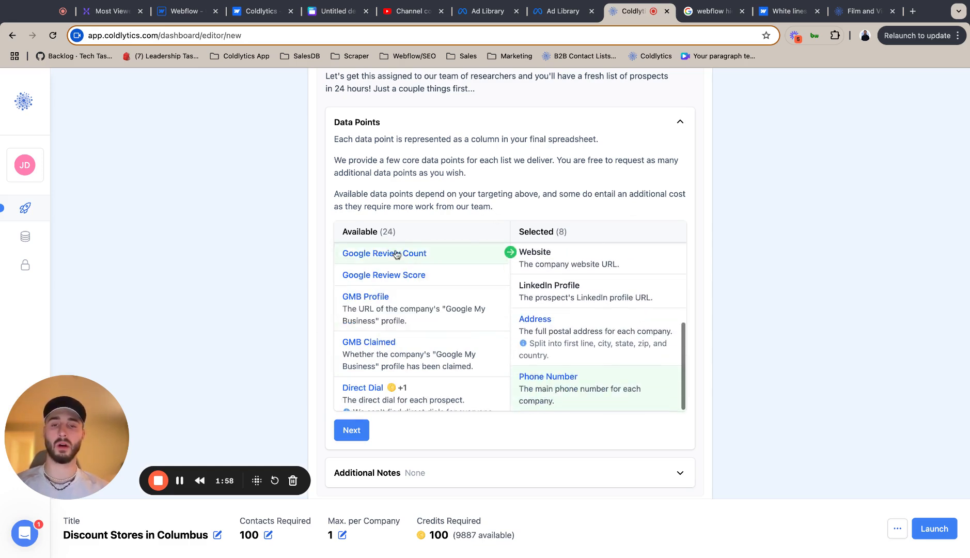
left_click(407, 255)
left_click(395, 260)
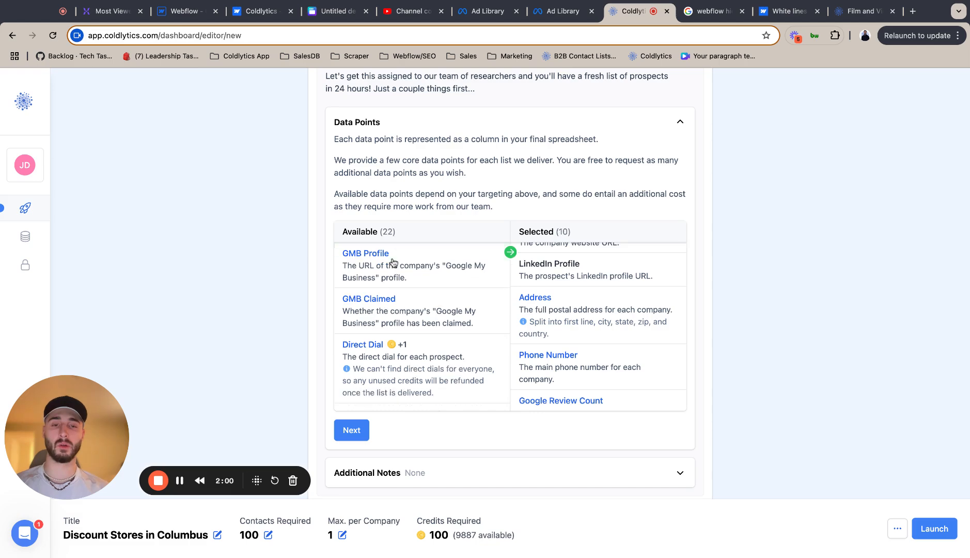
left_click(416, 266)
left_click(415, 265)
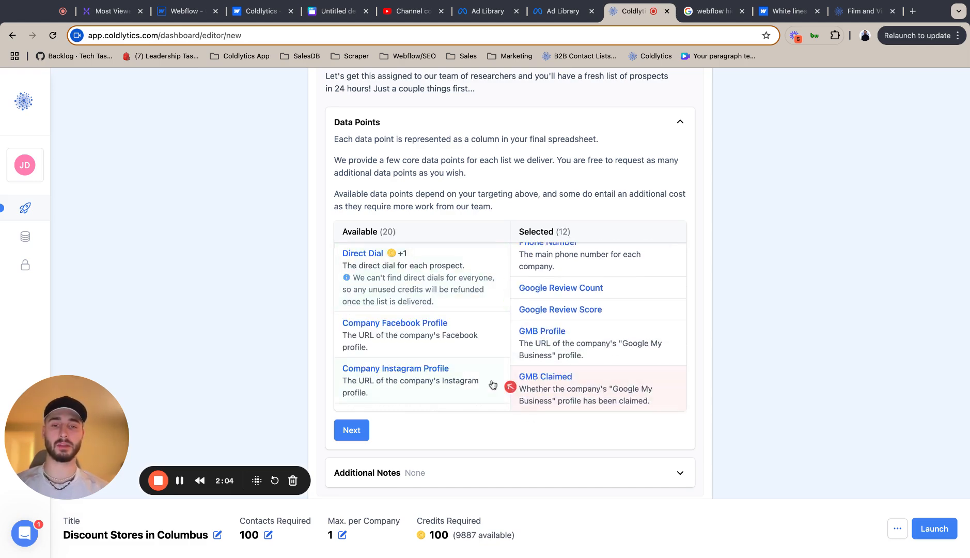
Step: Add the company's Facebook, Instagram, LinkedIn, TikTok and Twitter profiles to the selected data points
scroll(470, 380, "down", 5)
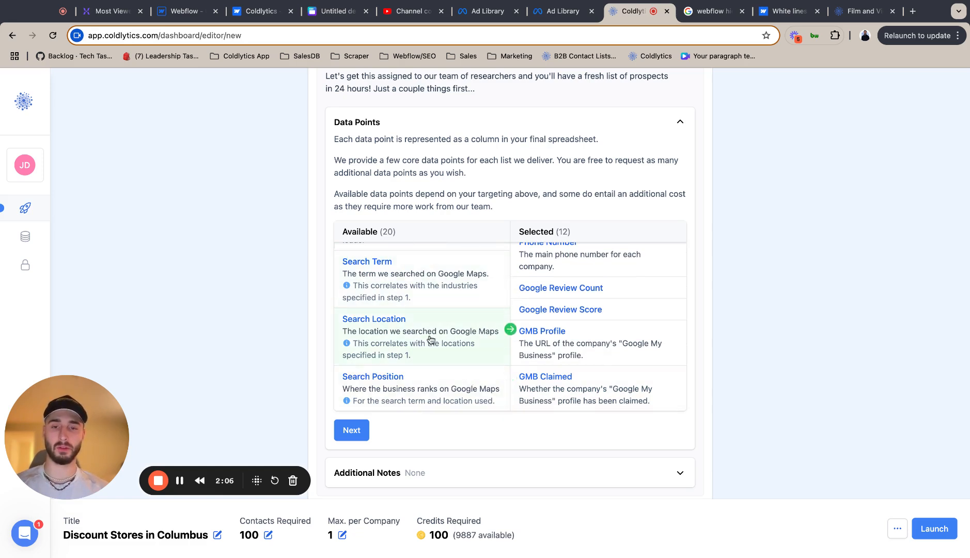
scroll(401, 303, "up", 5)
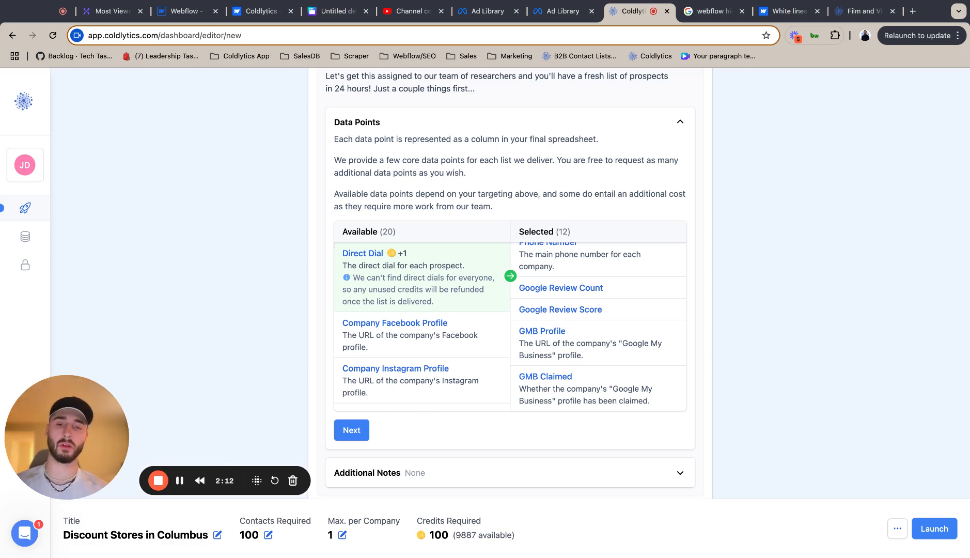
left_click(426, 346)
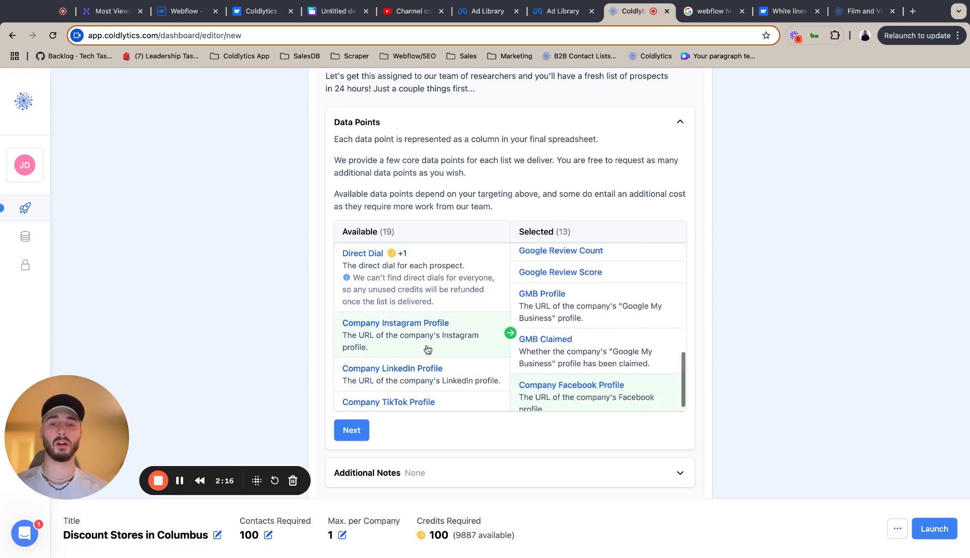
left_click(427, 349)
left_click(428, 349)
left_click(427, 345)
left_click(428, 342)
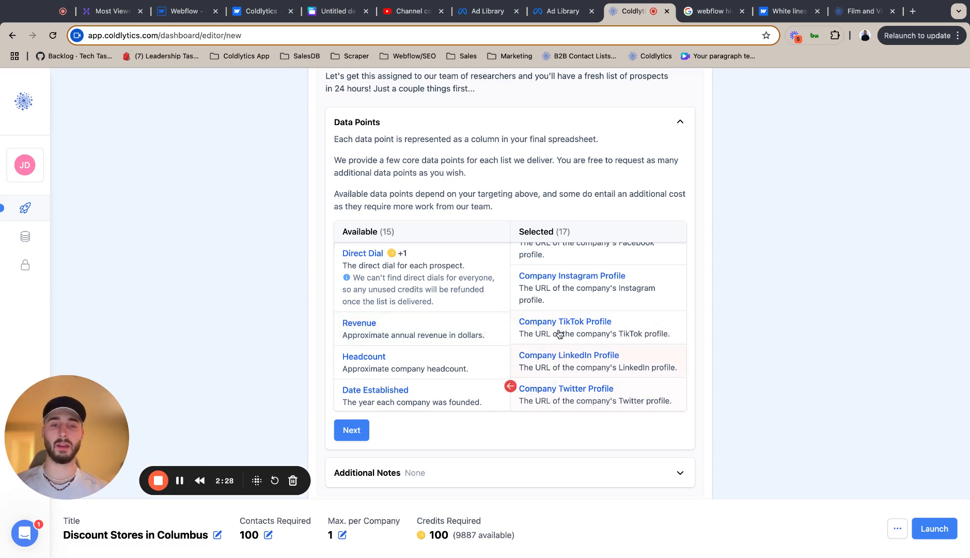
scroll(557, 305, "up", 2)
scroll(556, 302, "down", 2)
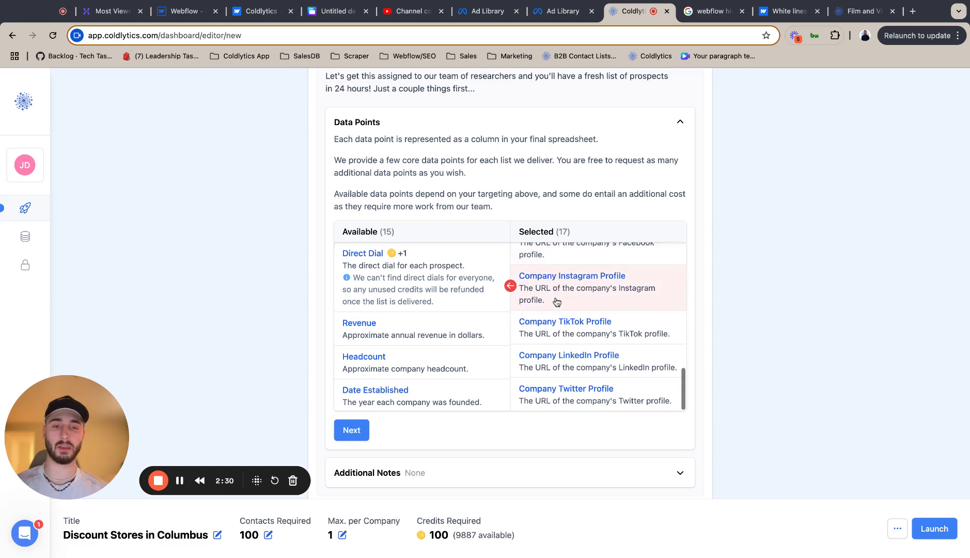
scroll(557, 302, "up", 2)
scroll(640, 363, "down", 2)
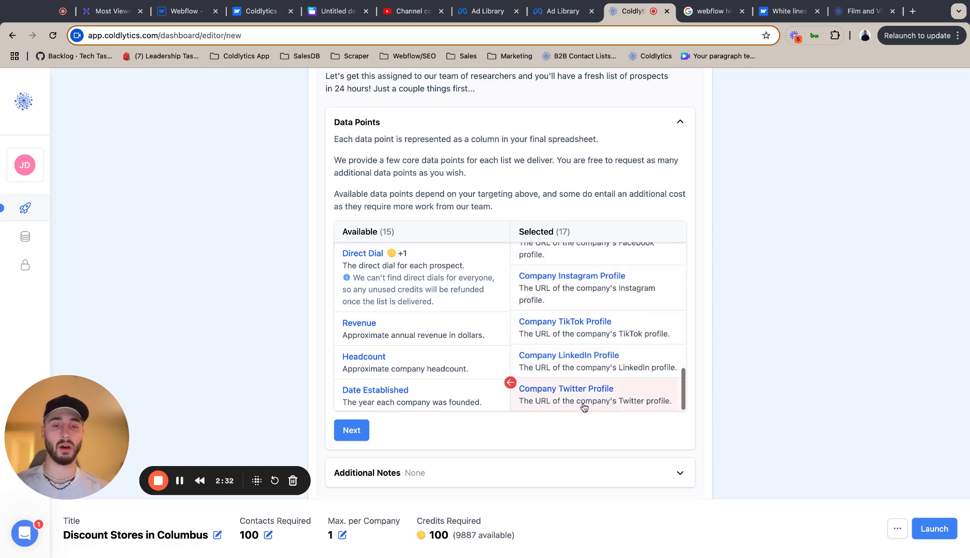
scroll(584, 406, "up", 2)
scroll(585, 366, "down", 2)
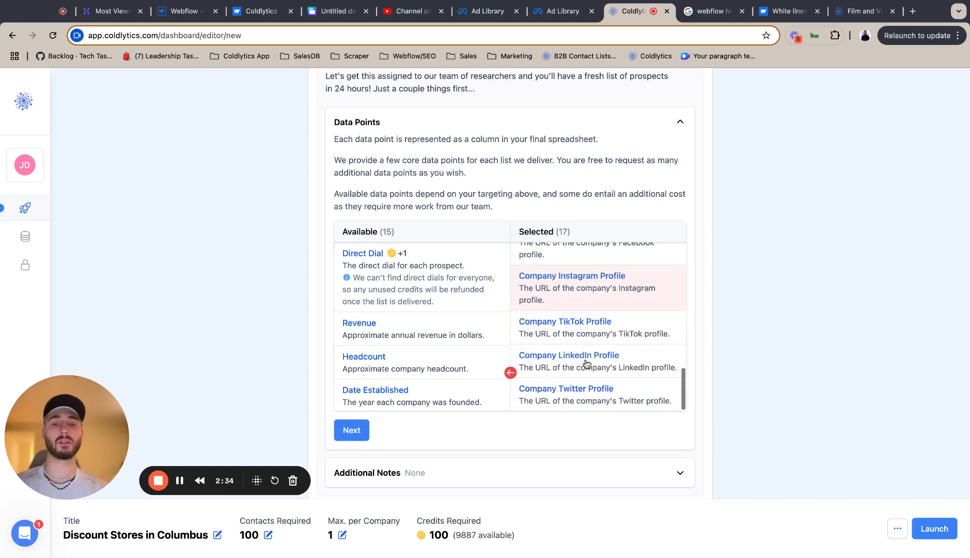
scroll(573, 305, "up", 2)
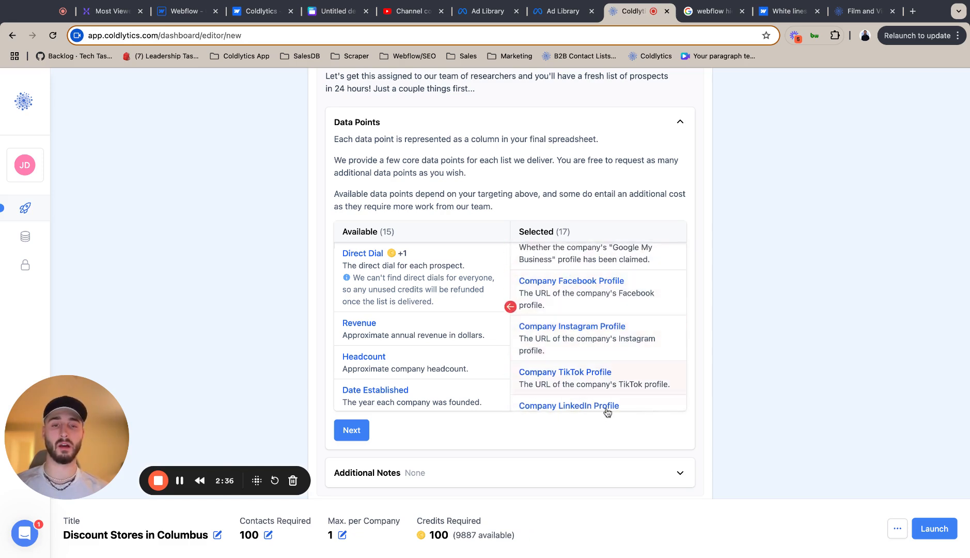
Step: Review the company social media profiles among the selected data points
scroll(605, 388, "down", 2)
scroll(575, 288, "up", 2)
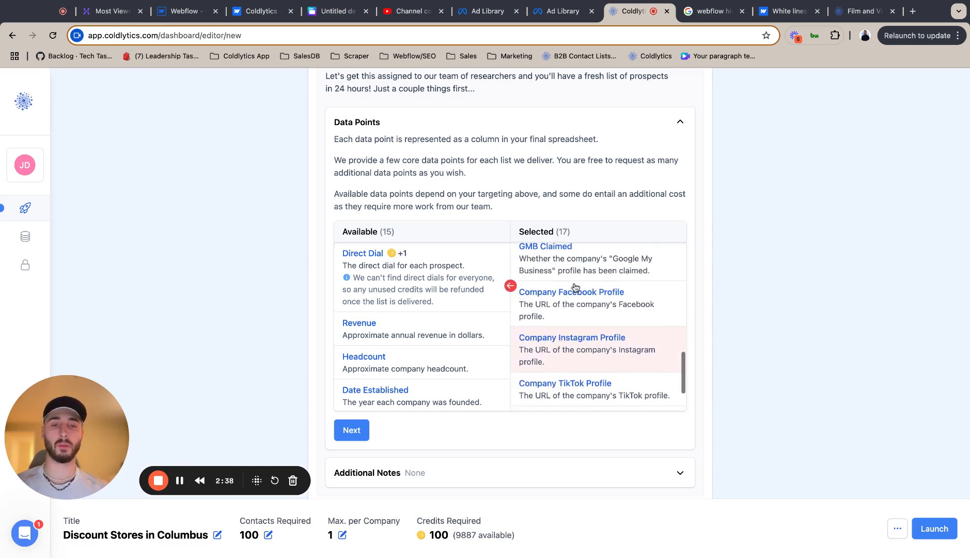
scroll(596, 339, "down", 2)
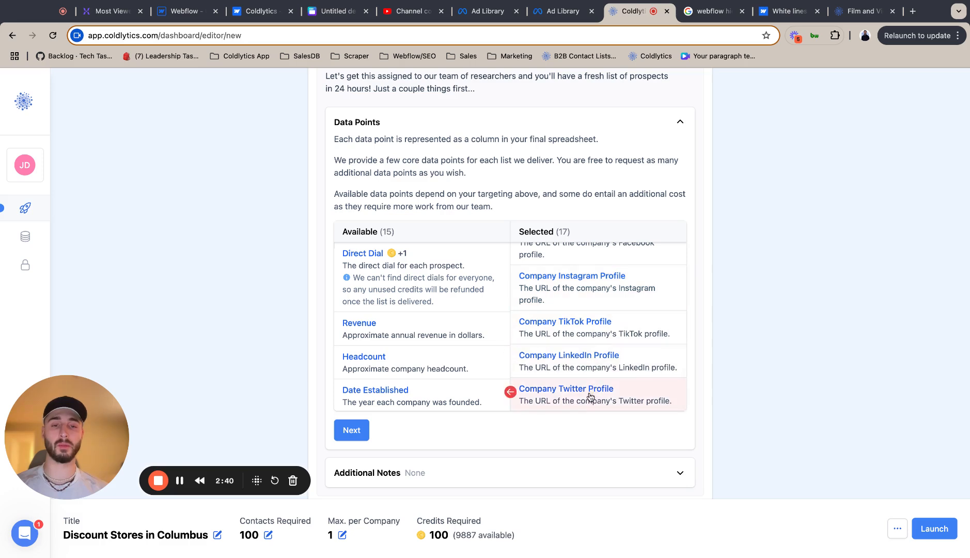
scroll(566, 403, "down", 1)
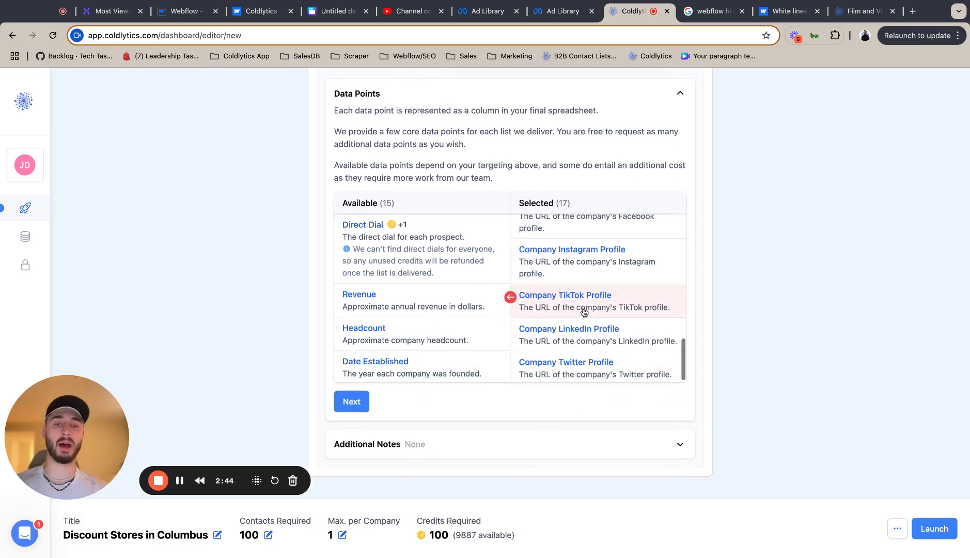
scroll(582, 313, "up", 2)
scroll(603, 299, "down", 2)
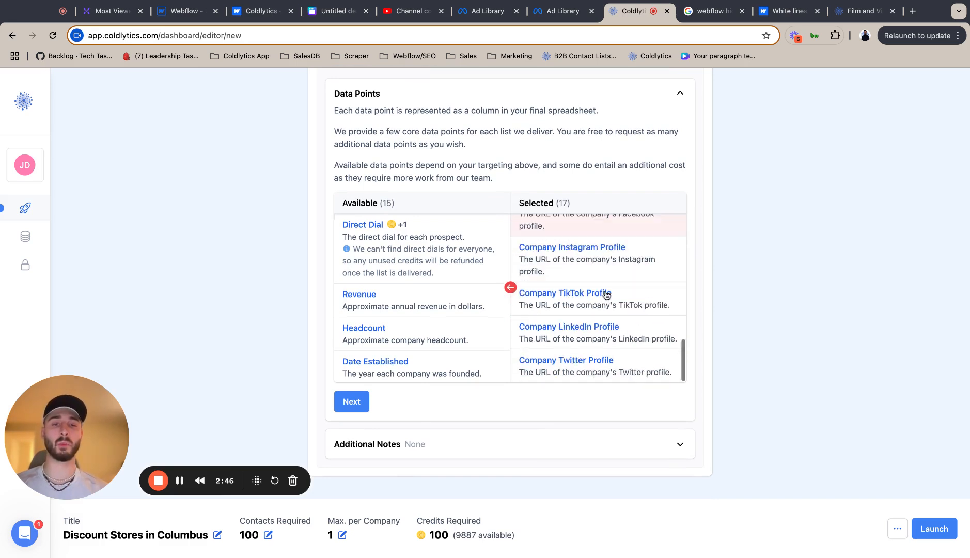
scroll(563, 263, "up", 2)
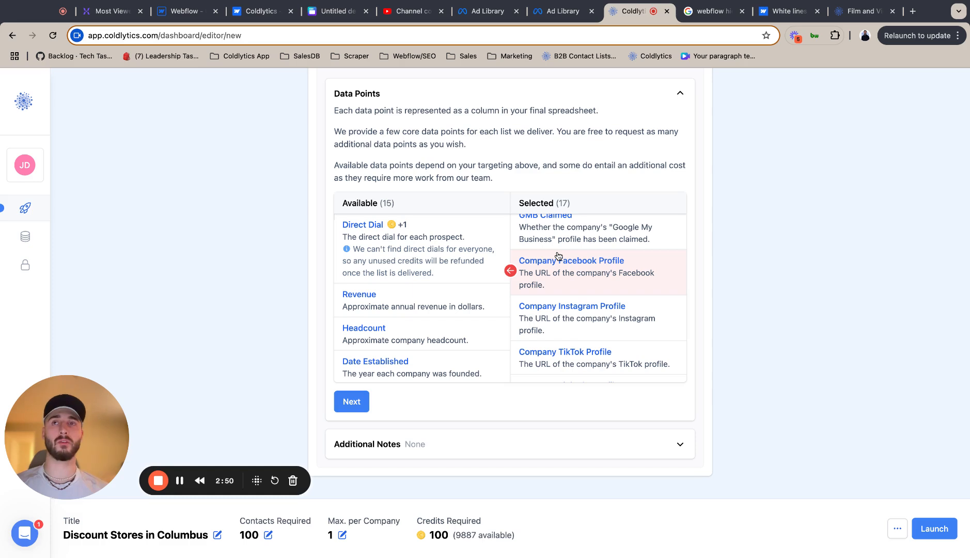
scroll(602, 267, "down", 2)
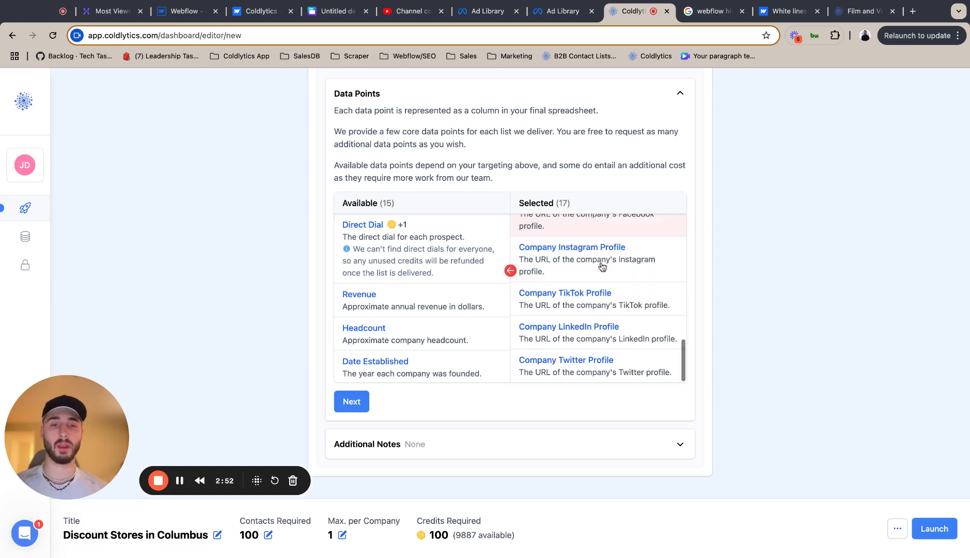
Step: Add Revenue, Headcount and Date Established to the selected data points
left_click(461, 298)
left_click(461, 299)
left_click(461, 298)
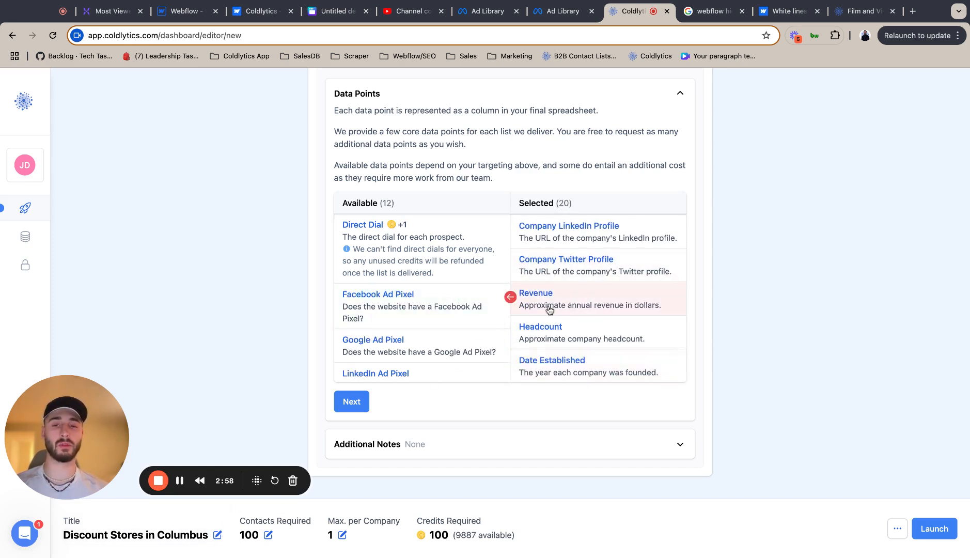
Step: Include the Facebook, Google, LinkedIn and TikTok Ad Pixel checks in the selected data points
left_click(442, 308)
left_click(442, 309)
left_click(442, 309)
left_click(442, 309)
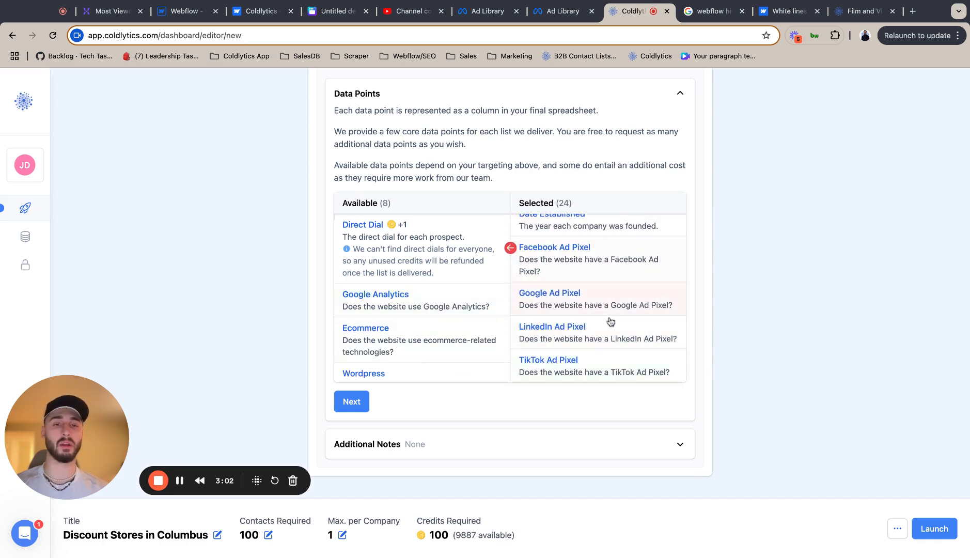
Step: Add the website data points Google Analytics, Ecommerce, Wordpress and Page Speed to the selection
left_click(443, 307)
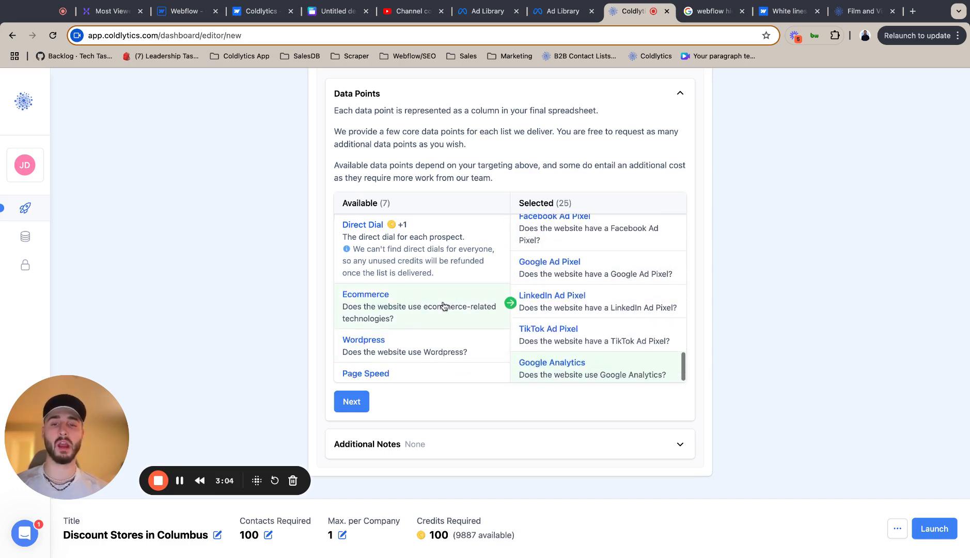
left_click(443, 306)
left_click(444, 306)
left_click(444, 306)
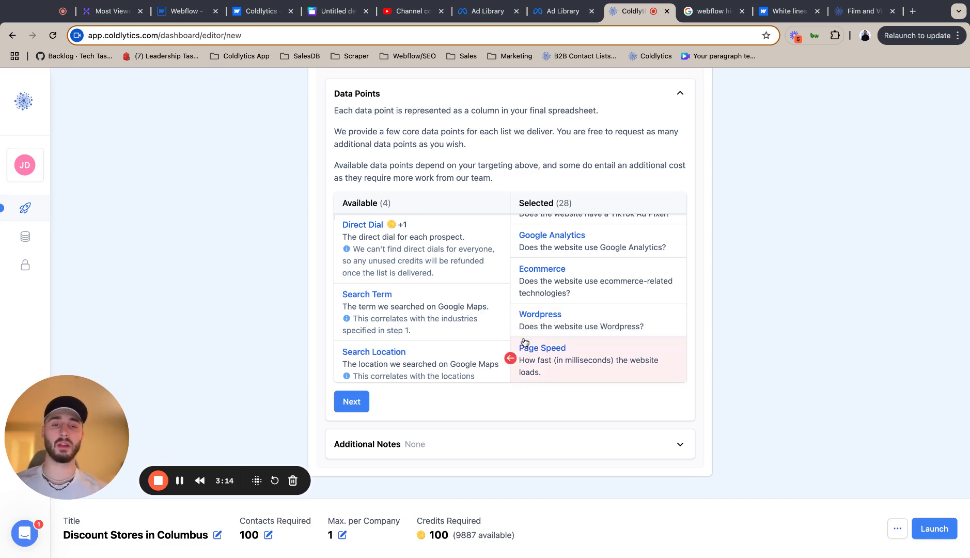
scroll(532, 250, "up", 1)
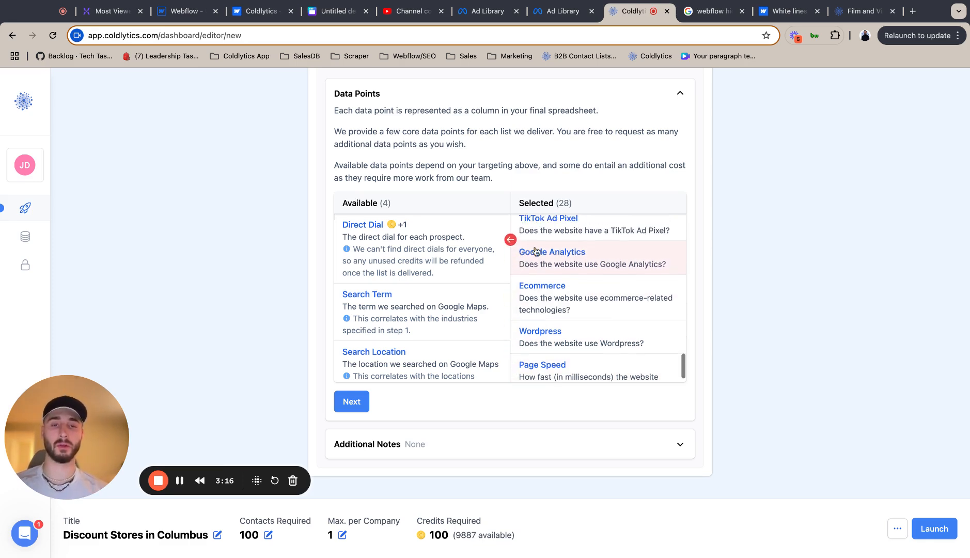
scroll(537, 251, "down", 1)
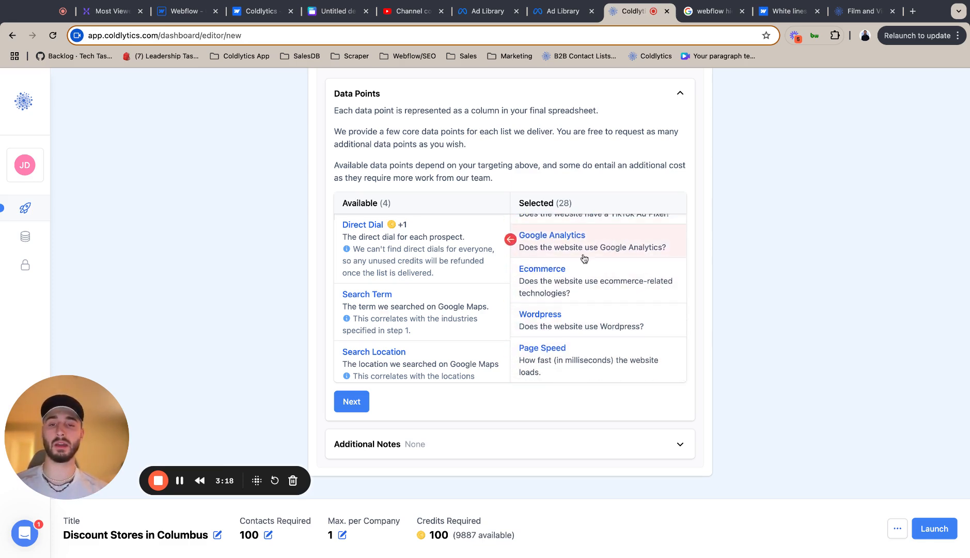
Step: Add Search Term, Search Location and Search Position as data points, and finish the delivery section without additional notes
left_click(411, 312)
left_click(411, 312)
left_click(411, 312)
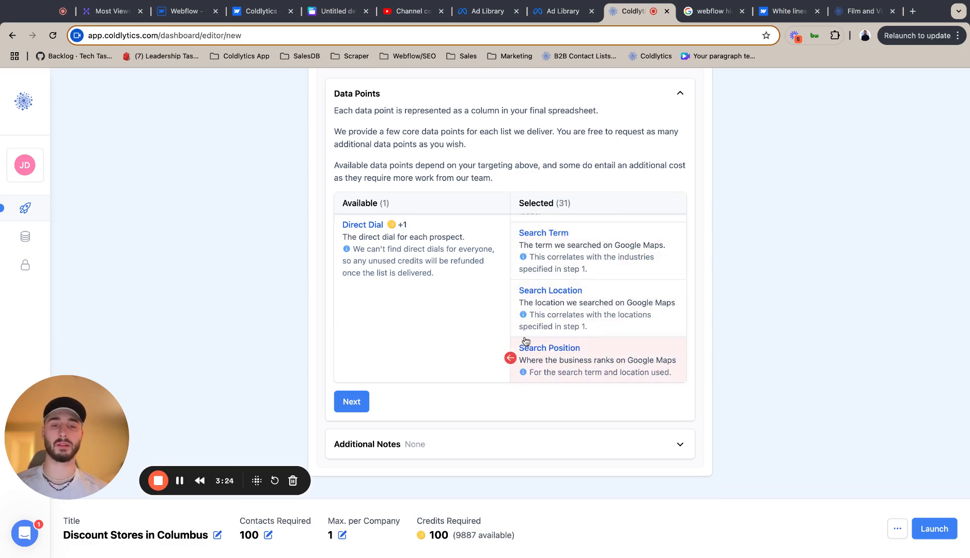
left_click(352, 402)
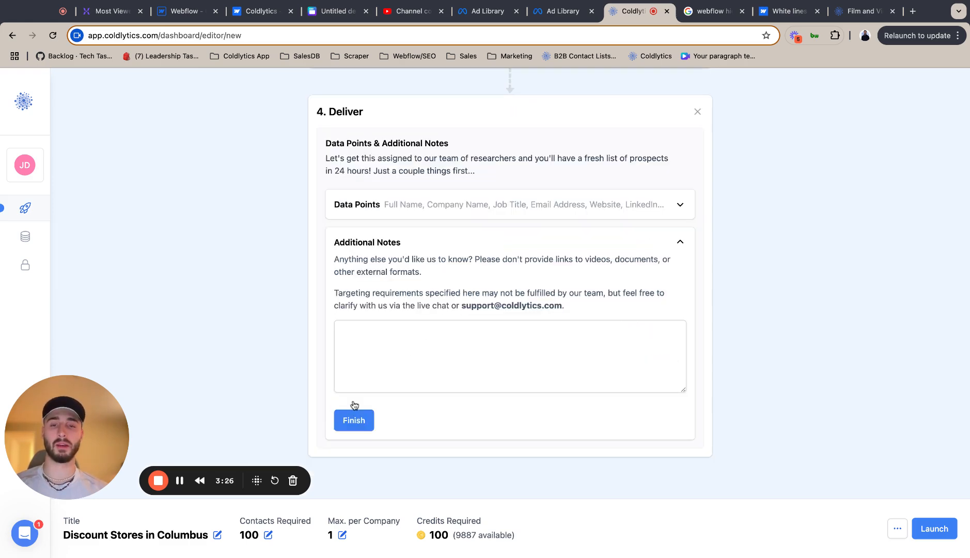
left_click(354, 418)
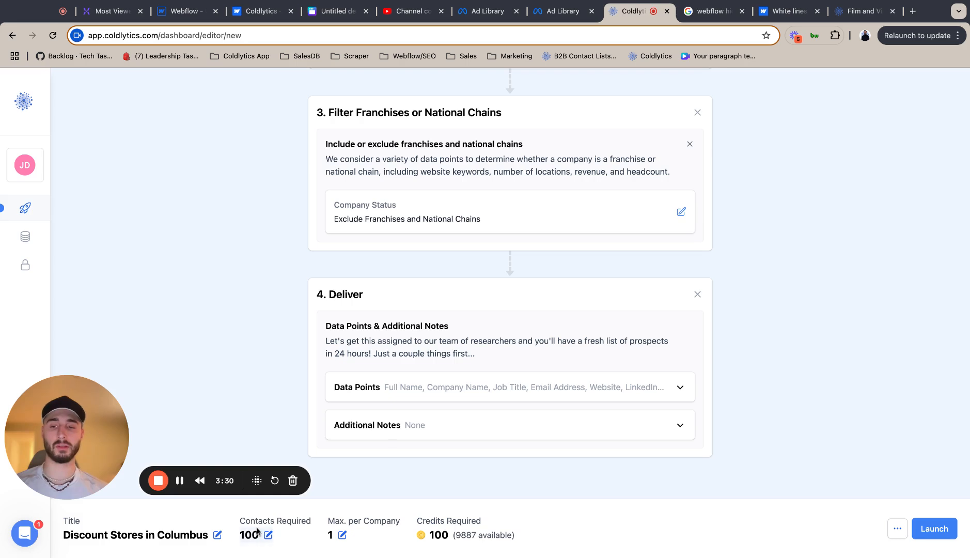
Step: Save the task as a draft and reopen the Discount Stores in Columbus draft
left_click(898, 528)
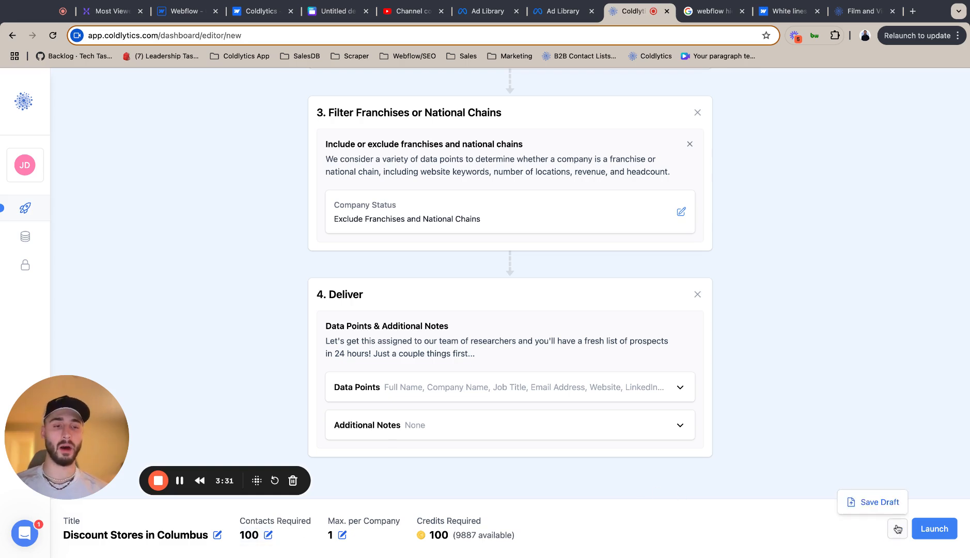
left_click(877, 502)
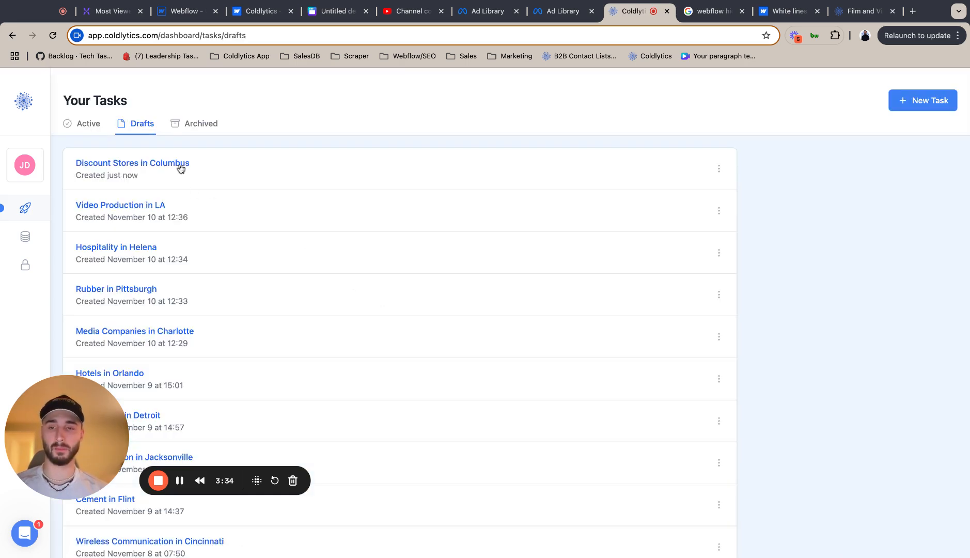
left_click(180, 165)
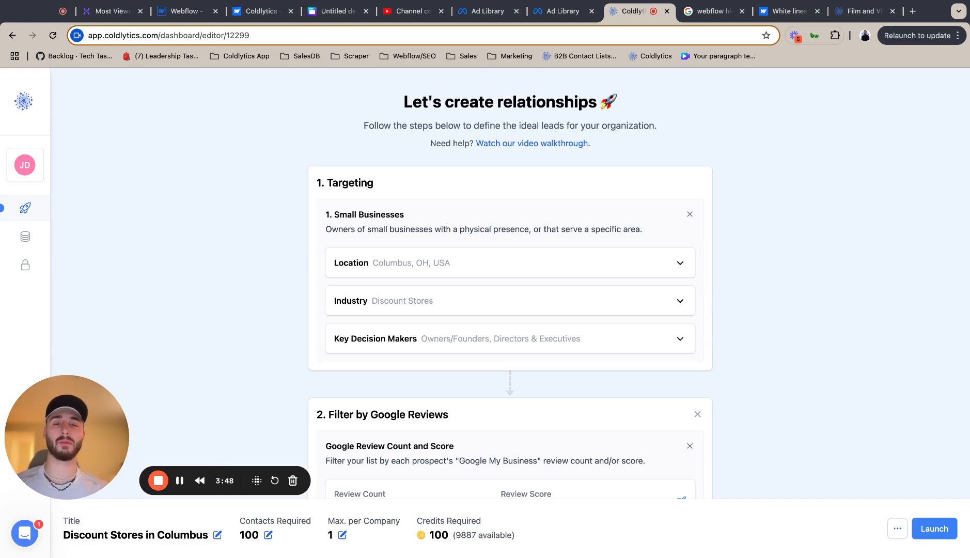
Step: Look over the reopened draft's targeting, filters and delivery settings, and launch the task
scroll(510, 284, "down", 10)
scroll(510, 284, "up", 10)
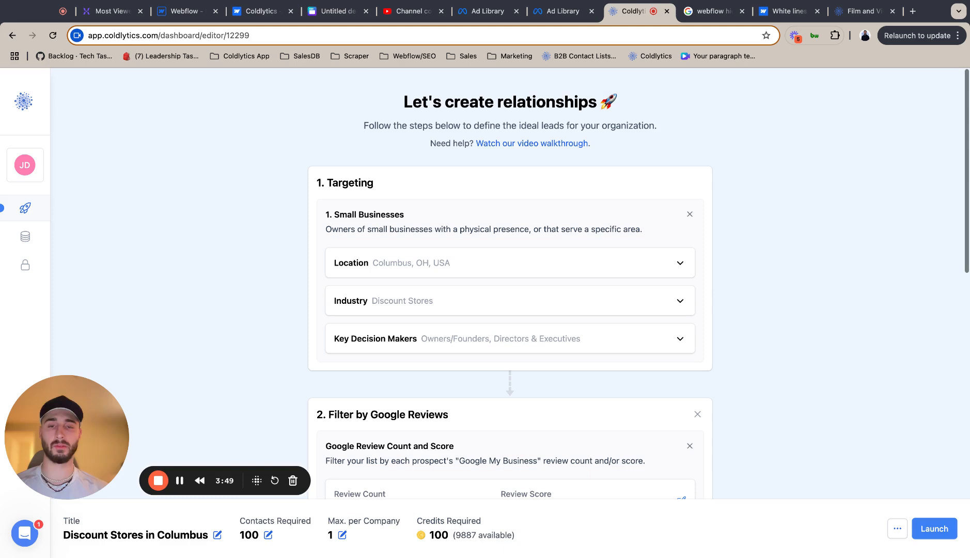
left_click(932, 523)
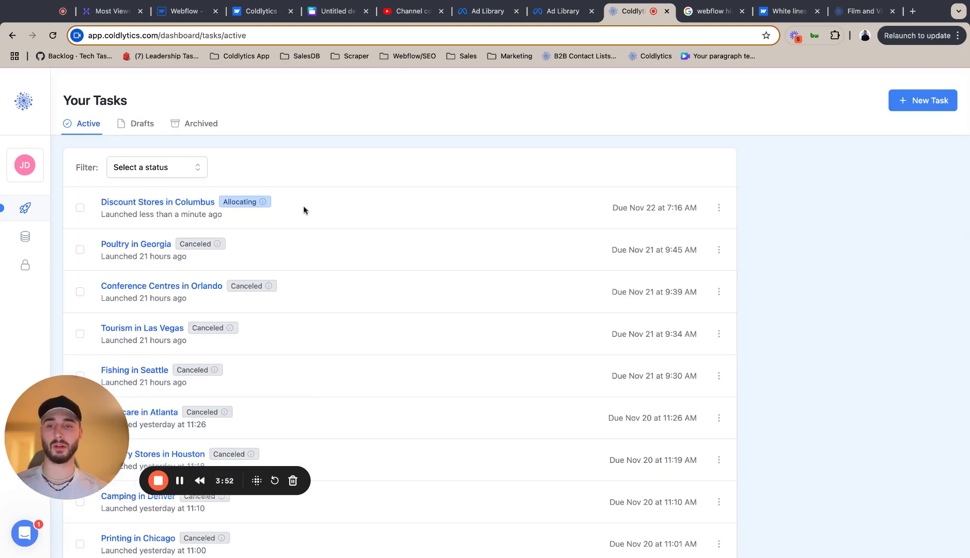